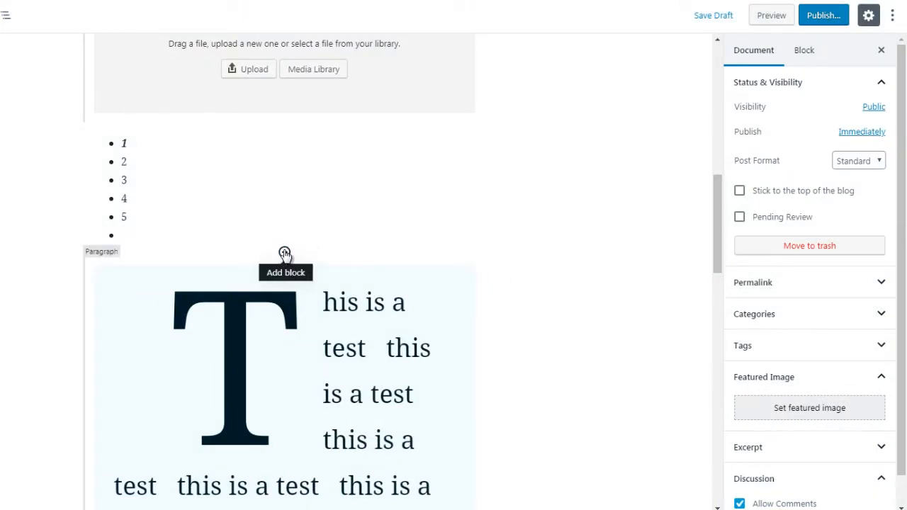
# Step: Insert a Code block from the Formatting category between the bulleted list and the drop-cap paragraph
pyautogui.click(284, 253)
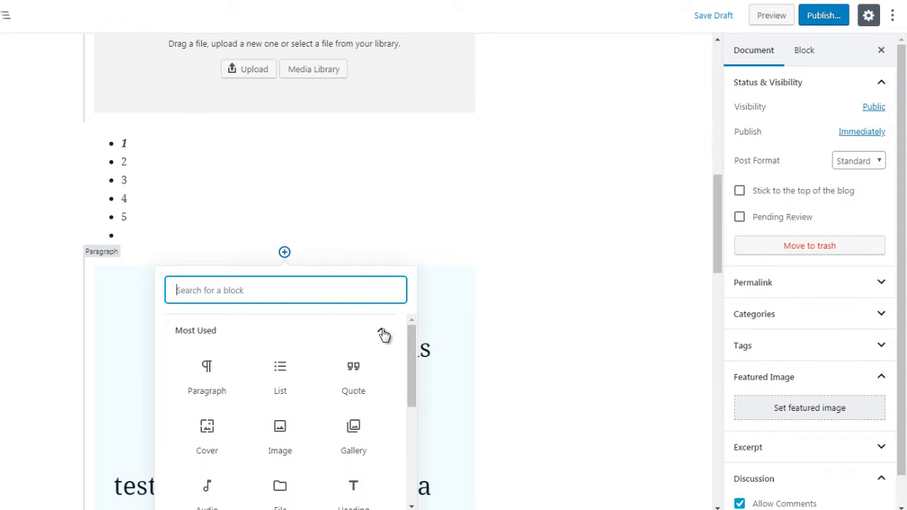
pyautogui.click(383, 335)
pyautogui.scroll(-1, 381, 348)
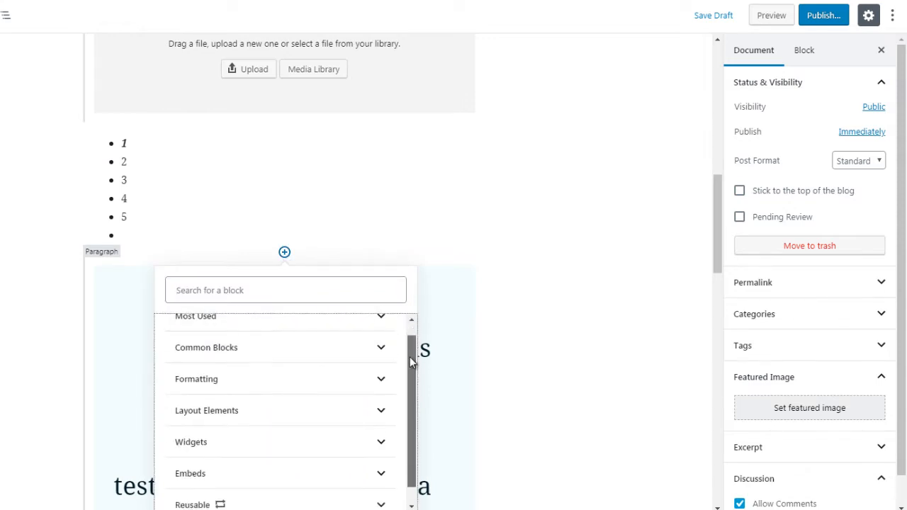
pyautogui.click(372, 376)
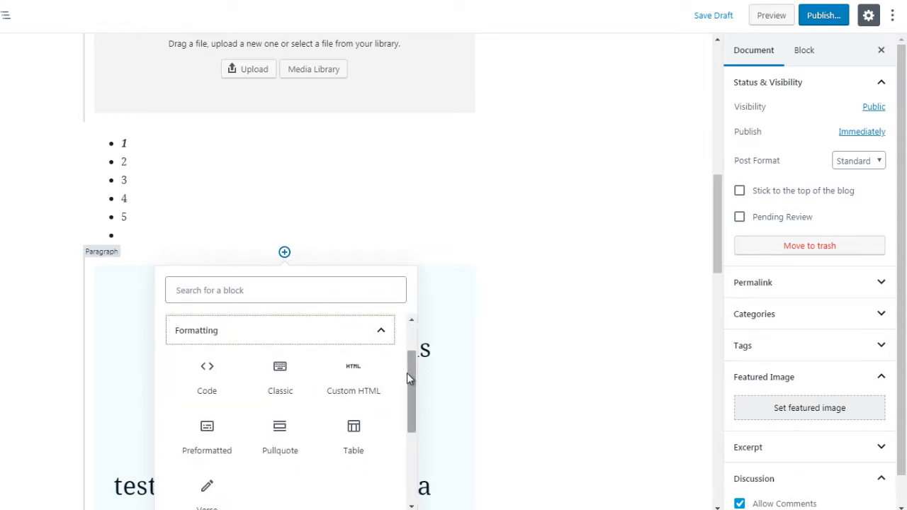
pyautogui.scroll(-1, 407, 373)
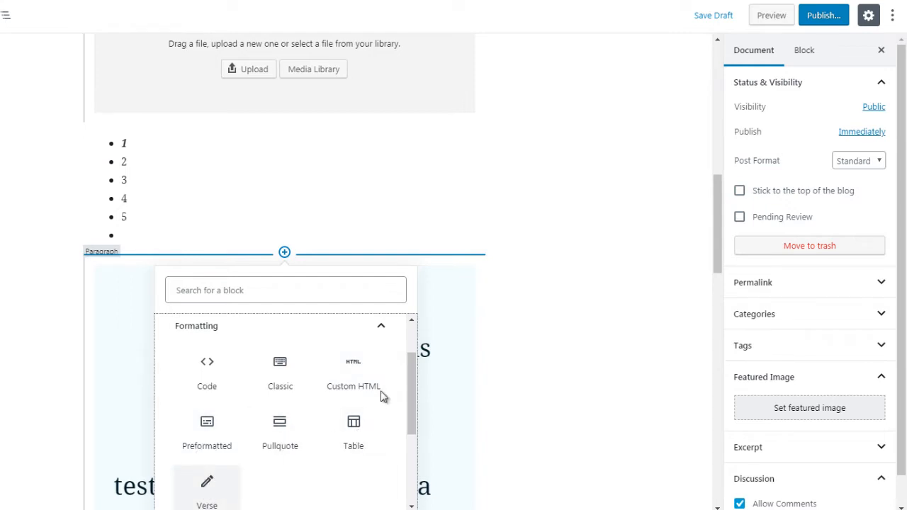
pyautogui.scroll(-1, 410, 389)
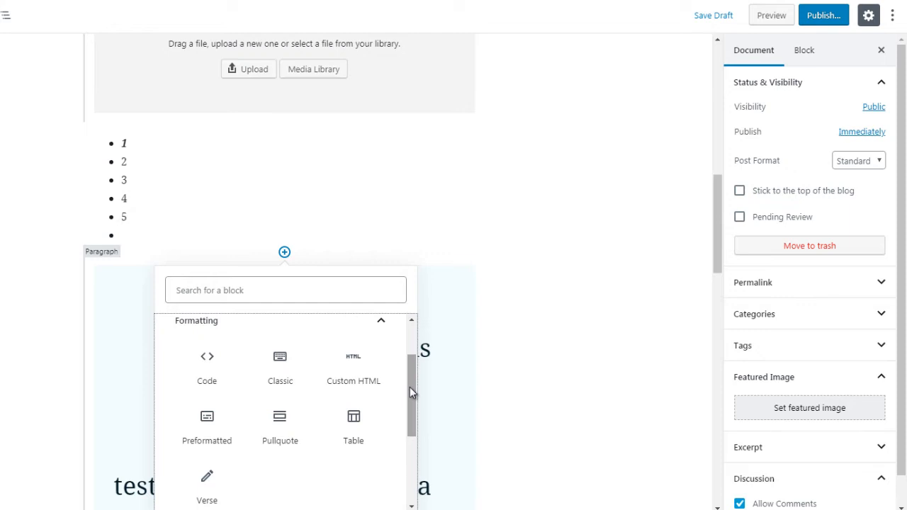
pyautogui.click(219, 377)
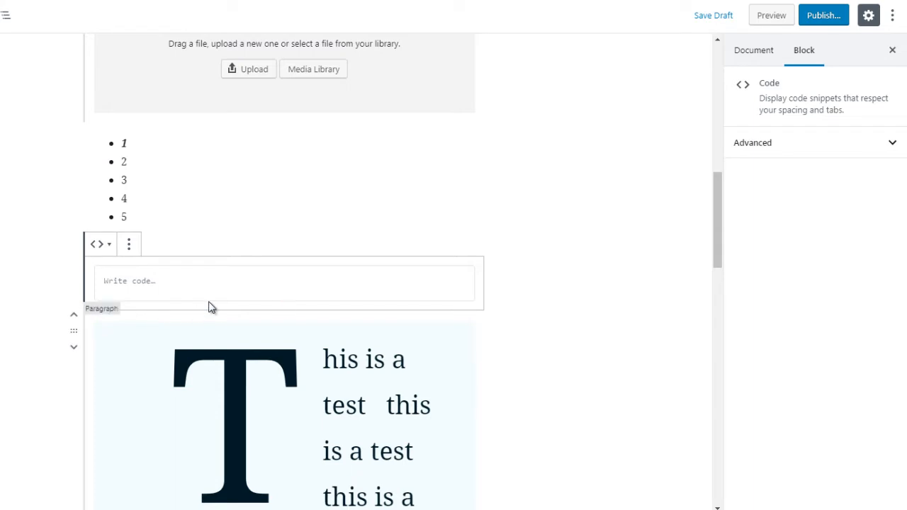
pyautogui.click(534, 250)
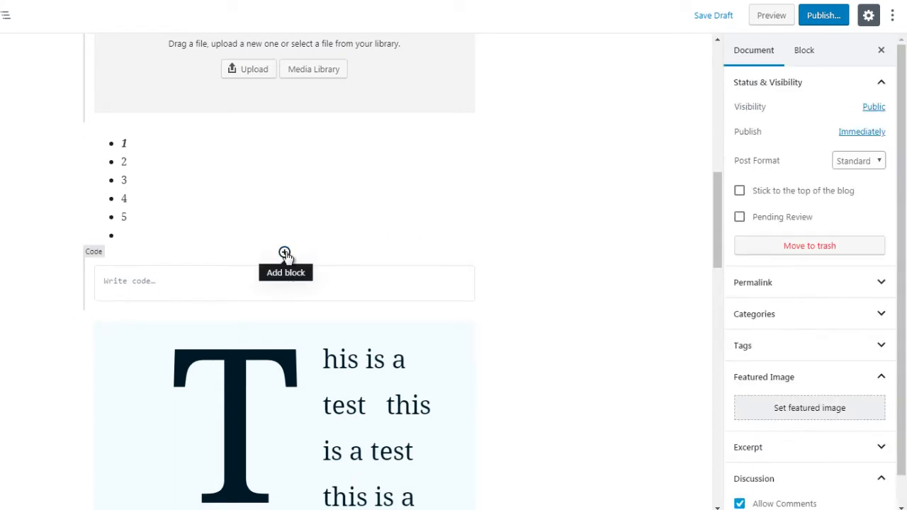
# Step: Insert a Custom HTML block from the Formatting category between the bulleted list and the Code block
pyautogui.click(284, 254)
pyautogui.click(367, 336)
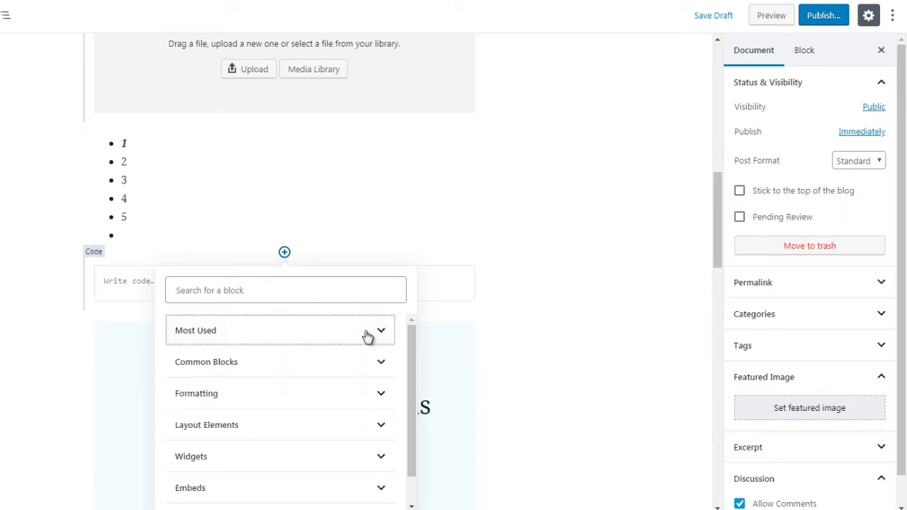
pyautogui.click(357, 397)
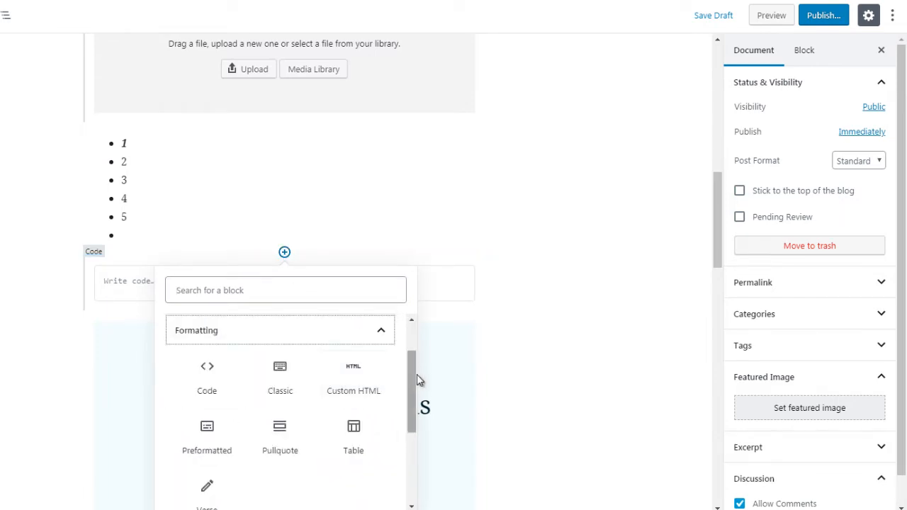
pyautogui.scroll(-1, 411, 381)
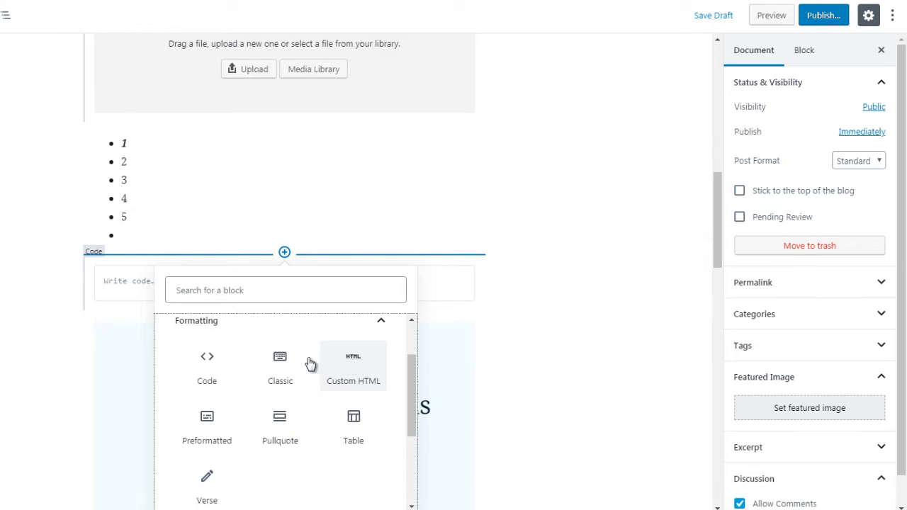
pyautogui.click(358, 369)
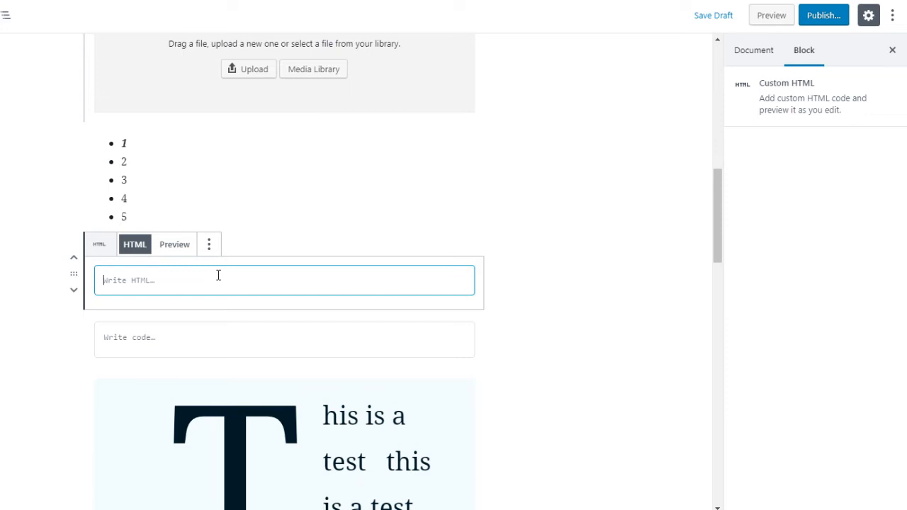
pyautogui.write('<')
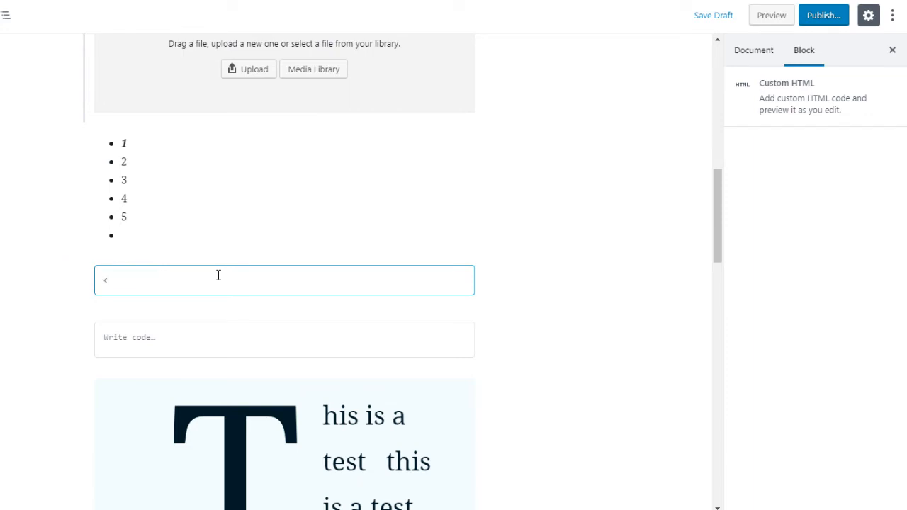
pyautogui.write('a href=http://google.com"><')
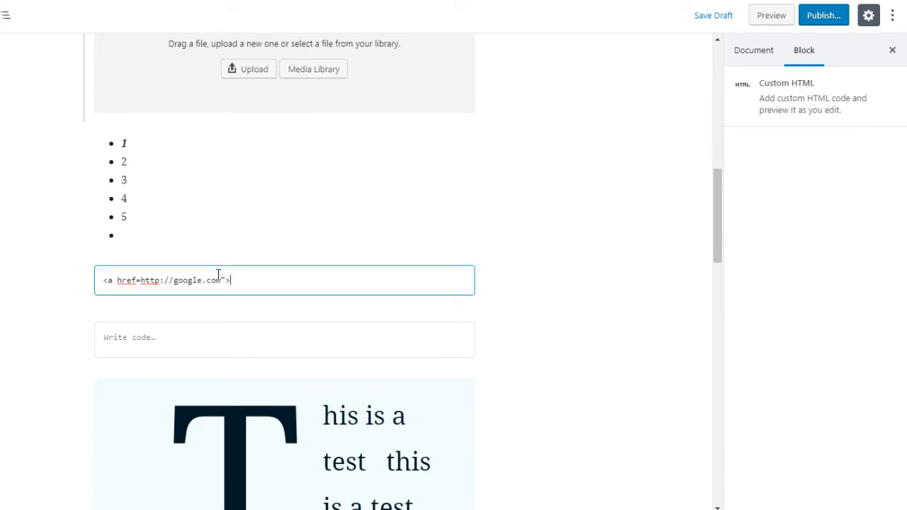
pyautogui.write('google')
pyautogui.press('BackSpace')
pyautogui.press('BackSpace')
pyautogui.press('BackSpace')
pyautogui.press('BackSpace')
pyautogui.press('BackSpace')
pyautogui.press('BackSpace')
pyautogui.press('BackSpace')
pyautogui.write('google</a>')
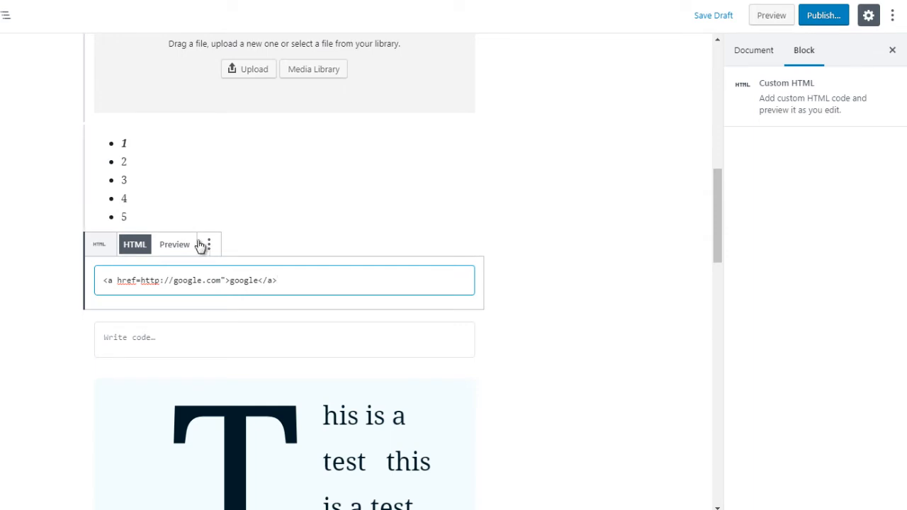
pyautogui.click(177, 247)
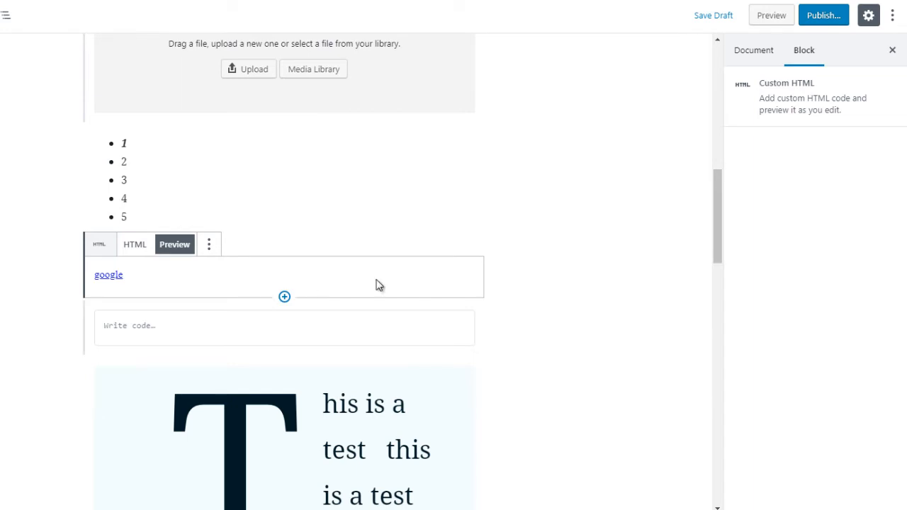
# Step: Insert a Classic block from the Formatting category between the google link and the Code block
pyautogui.moveTo(281, 305)
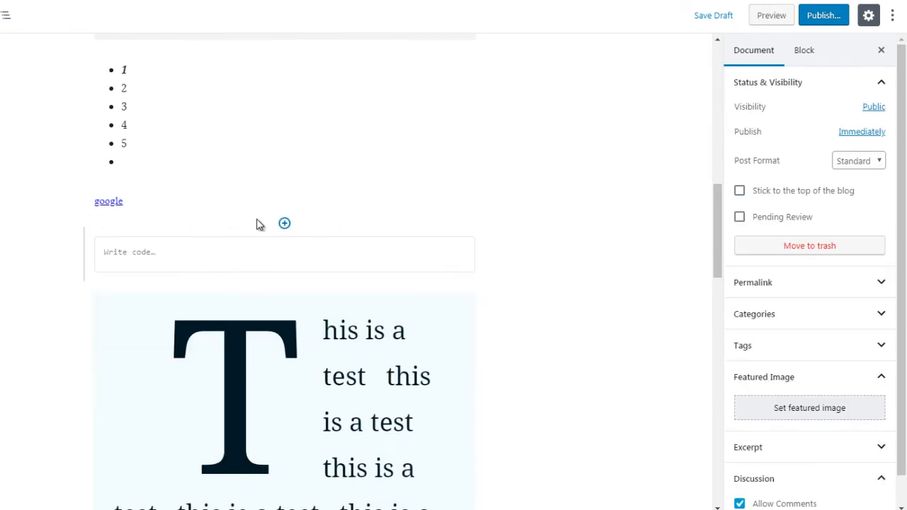
pyautogui.click(285, 224)
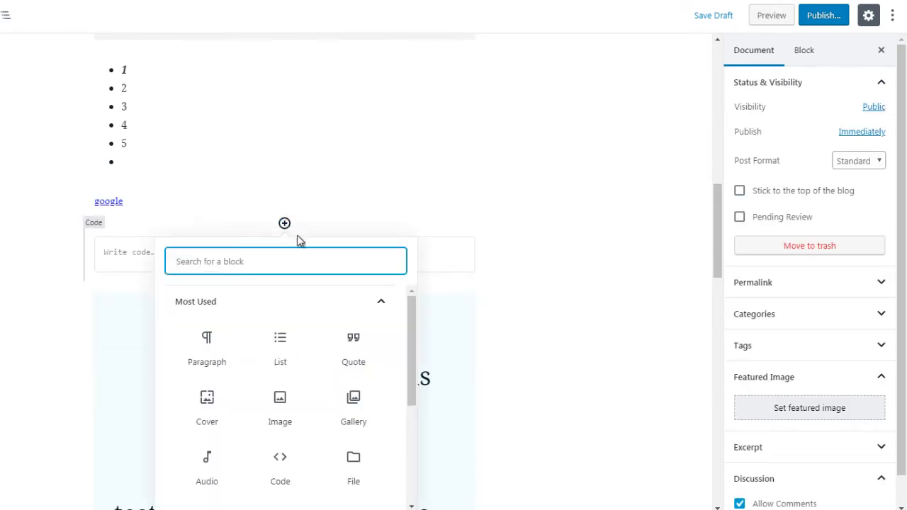
pyautogui.click(387, 305)
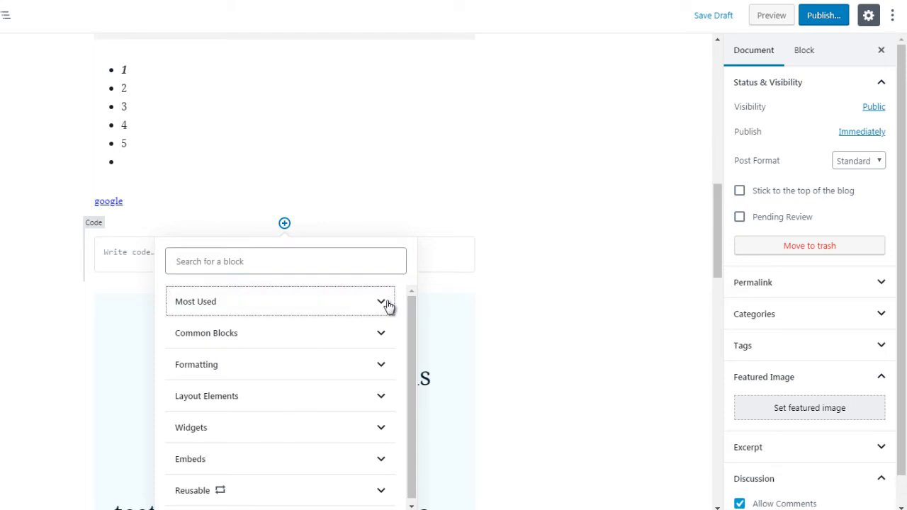
pyautogui.click(378, 365)
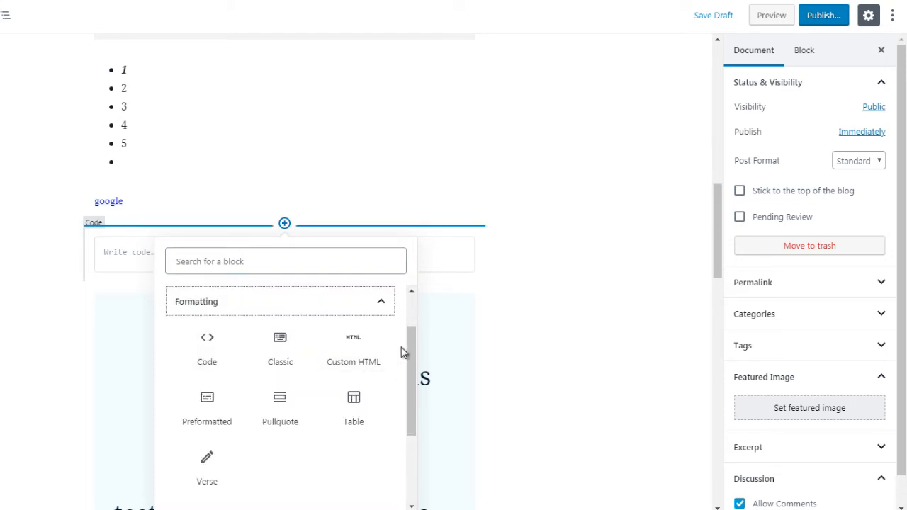
pyautogui.click(280, 343)
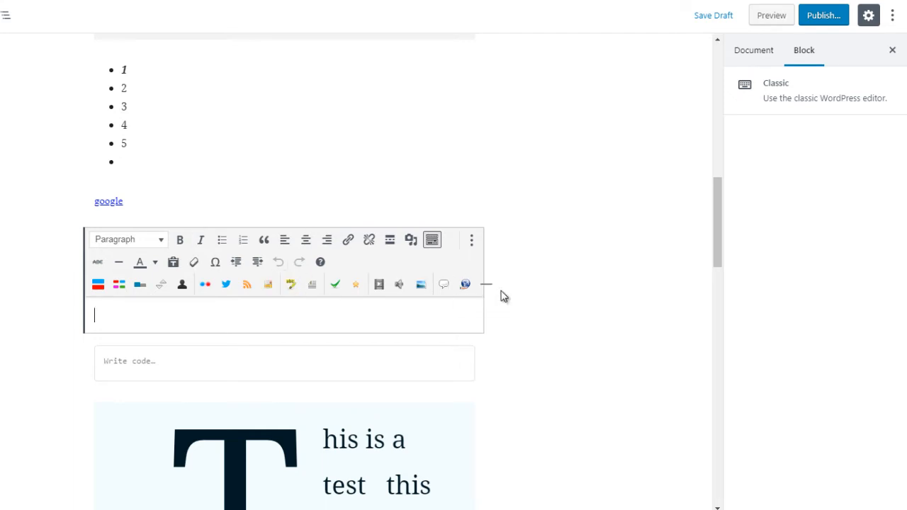
# Step: Insert a Preformatted block between the Classic block and the Code block, containing the text "hello"
pyautogui.moveTo(272, 349)
pyautogui.click(284, 333)
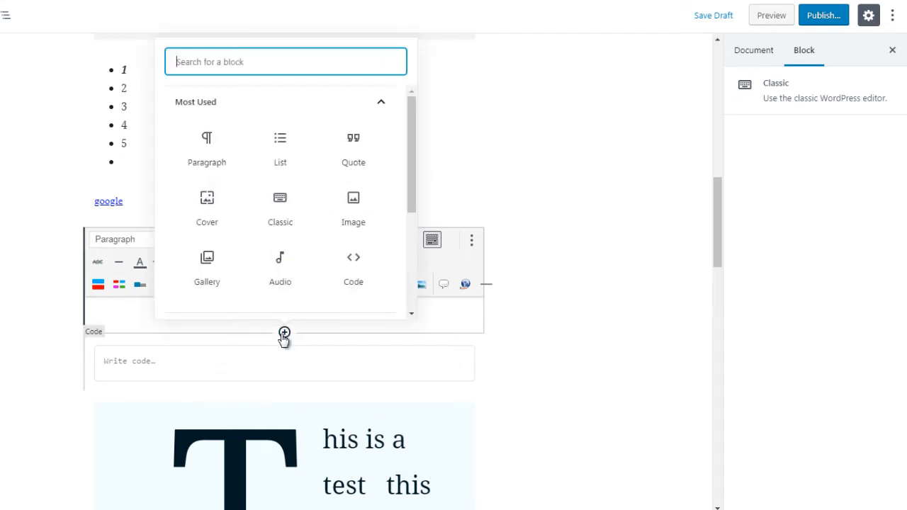
pyautogui.click(350, 105)
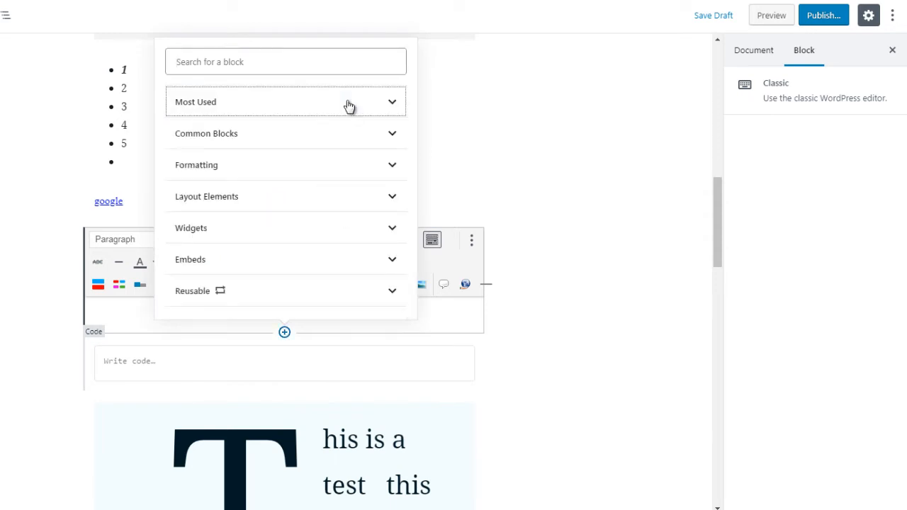
pyautogui.click(332, 167)
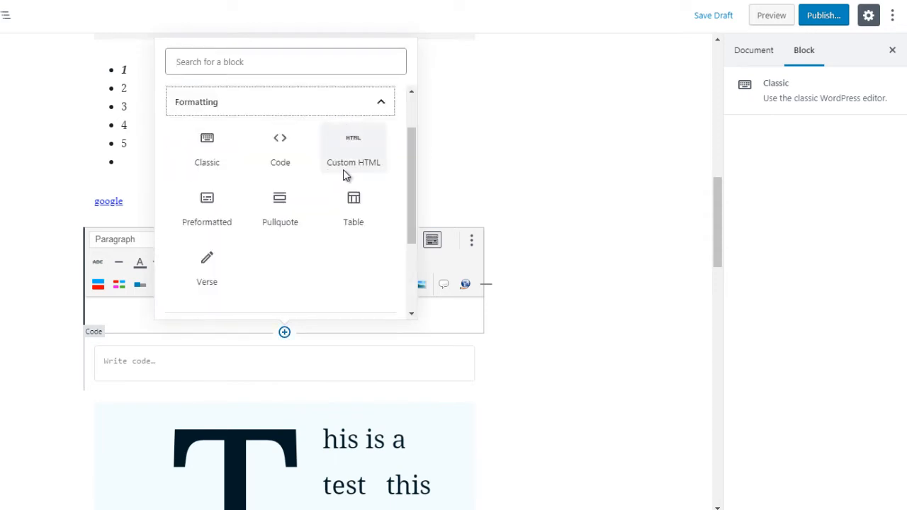
pyautogui.click(204, 213)
pyautogui.write('hello')
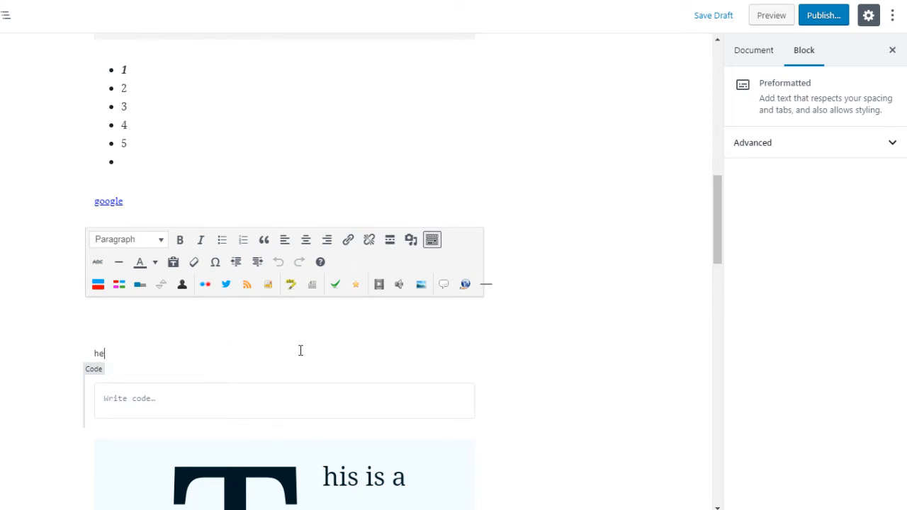
pyautogui.hotkey('ctrl', 'a')
pyautogui.hotkey('ctrl', 'a')
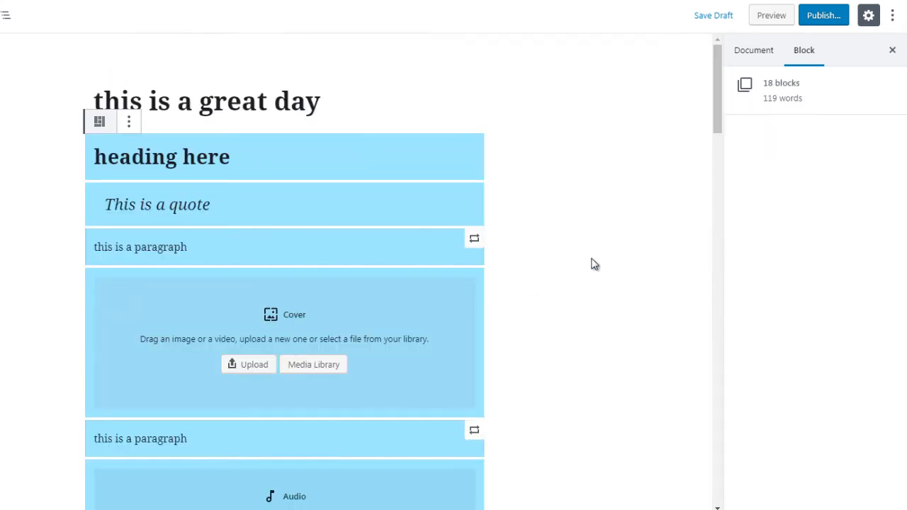
pyautogui.click(672, 177)
# Step: Remove the empty Code block above the drop-cap paragraph and change the preformatted text to "test"
pyautogui.scroll(-12, 717, 156)
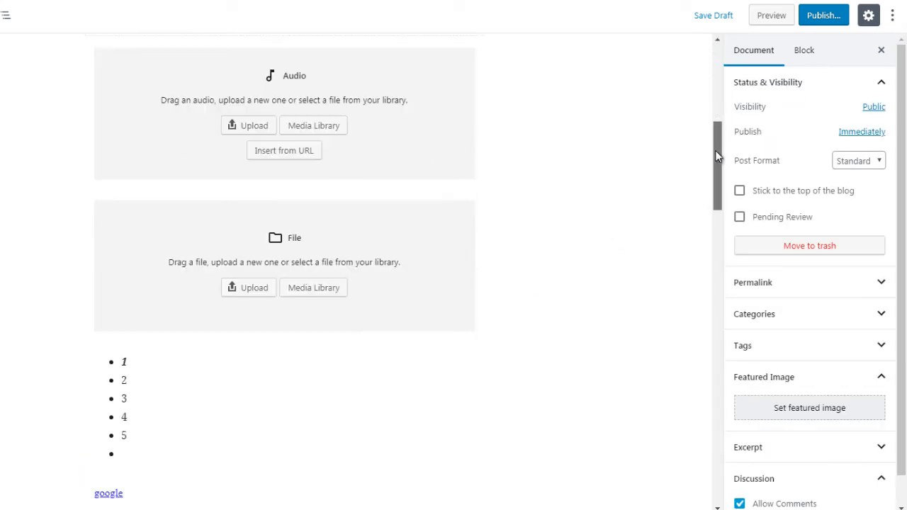
pyautogui.scroll(1, 727, 233)
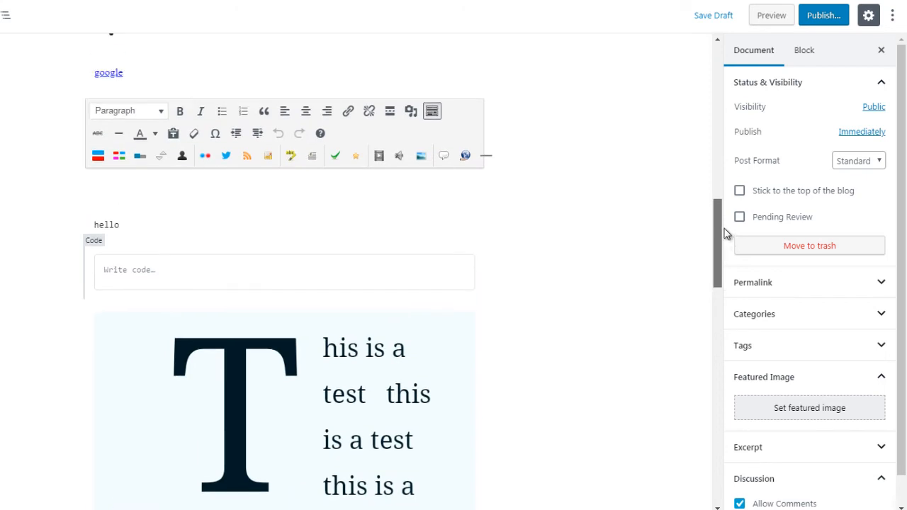
pyautogui.click(199, 274)
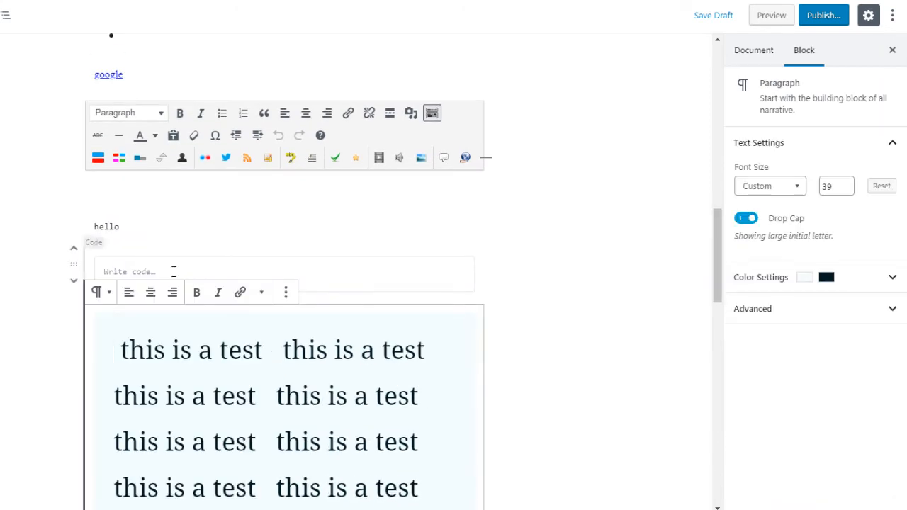
pyautogui.click(174, 272)
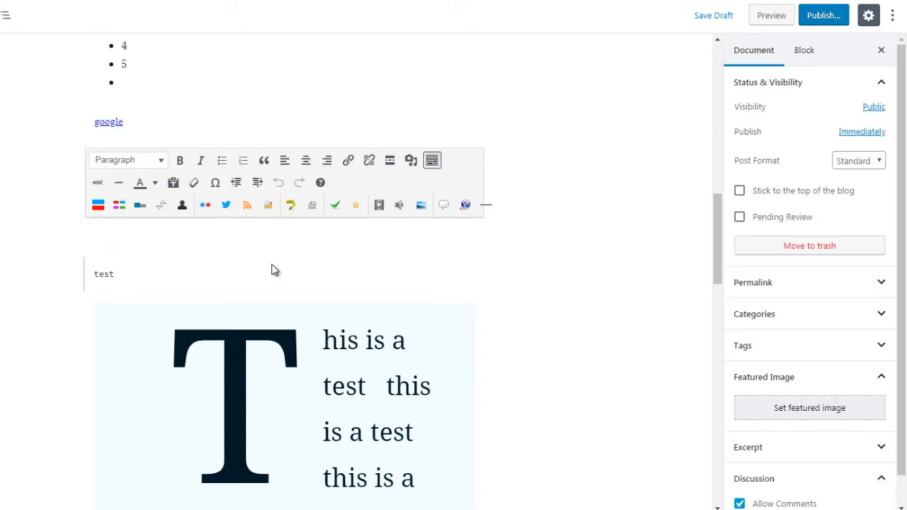
pyautogui.click(250, 283)
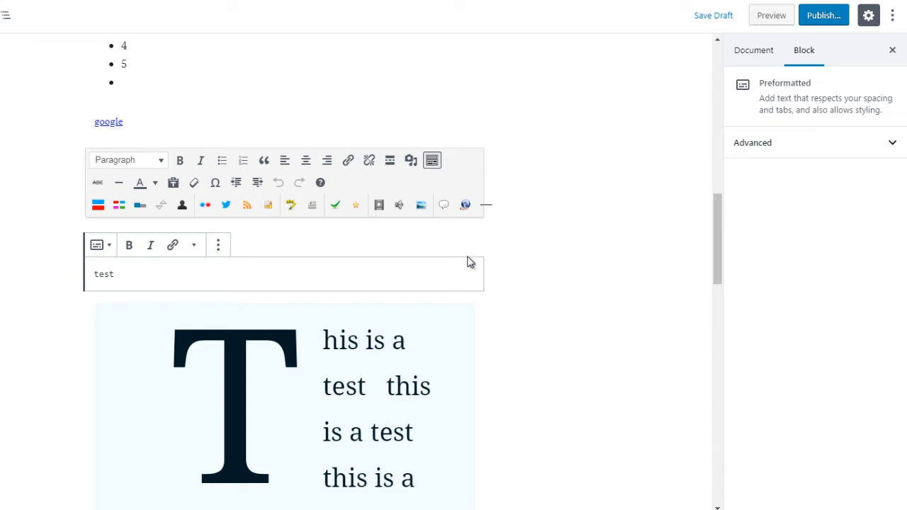
pyautogui.click(511, 268)
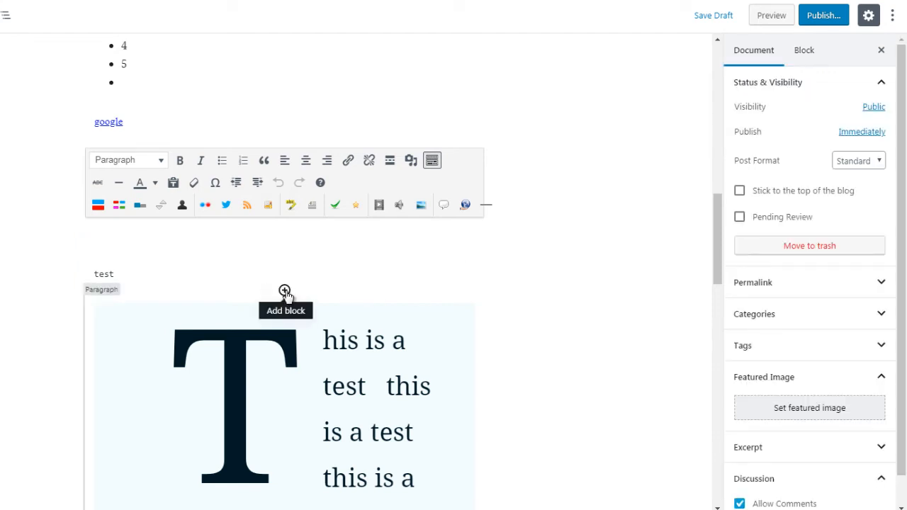
# Step: Insert a Table block from the Formatting category between the preformatted text and the drop-cap paragraph
pyautogui.click(284, 291)
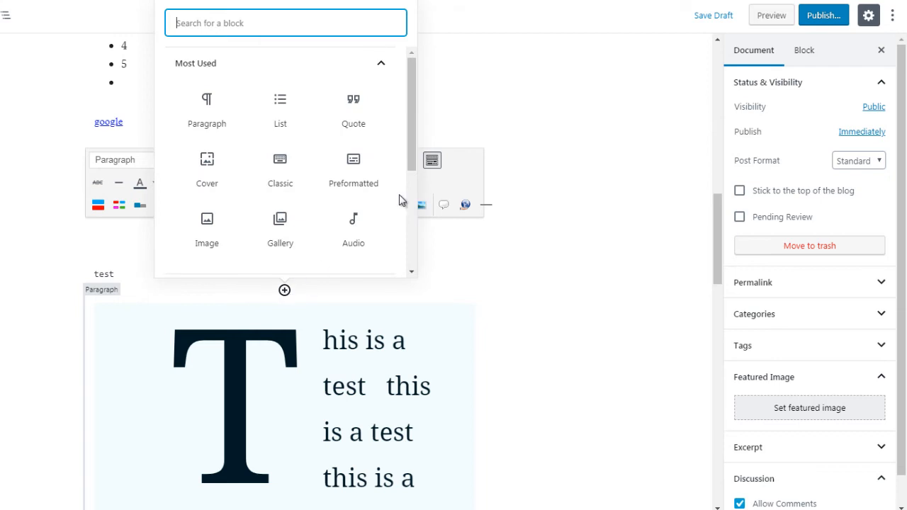
pyautogui.click(328, 75)
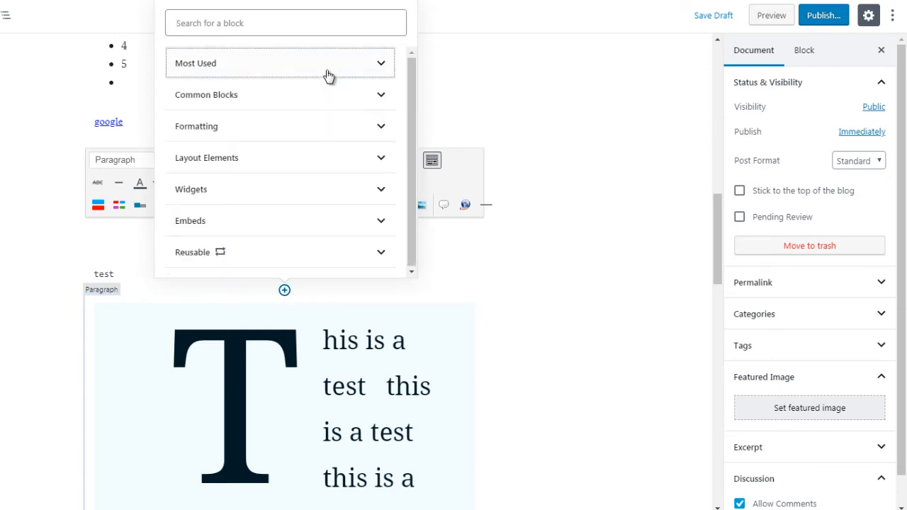
pyautogui.click(338, 136)
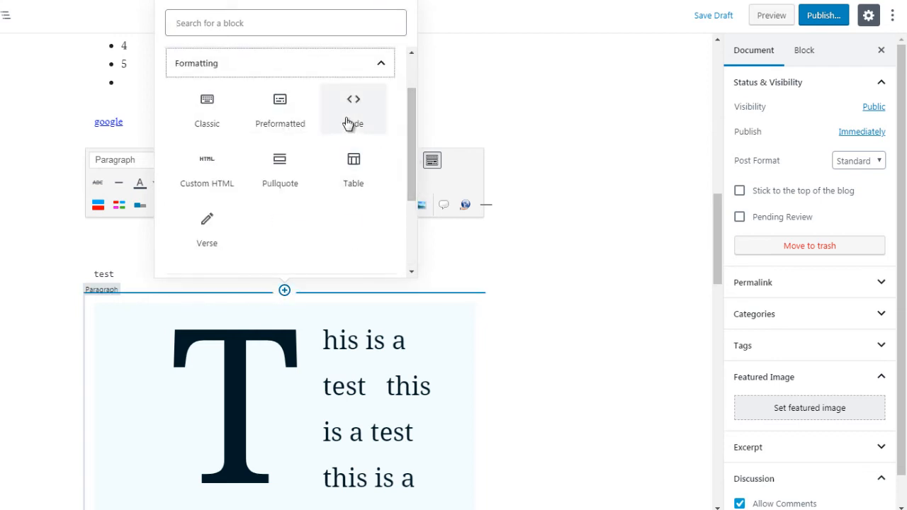
pyautogui.click(353, 177)
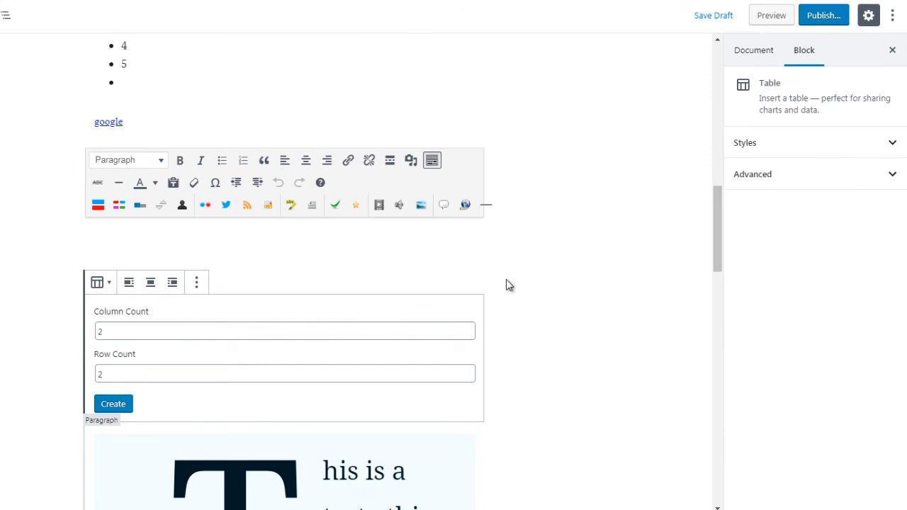
# Step: Create the table with 3 columns and 5 rows
pyautogui.click(101, 331)
pyautogui.doubleClick(100, 331)
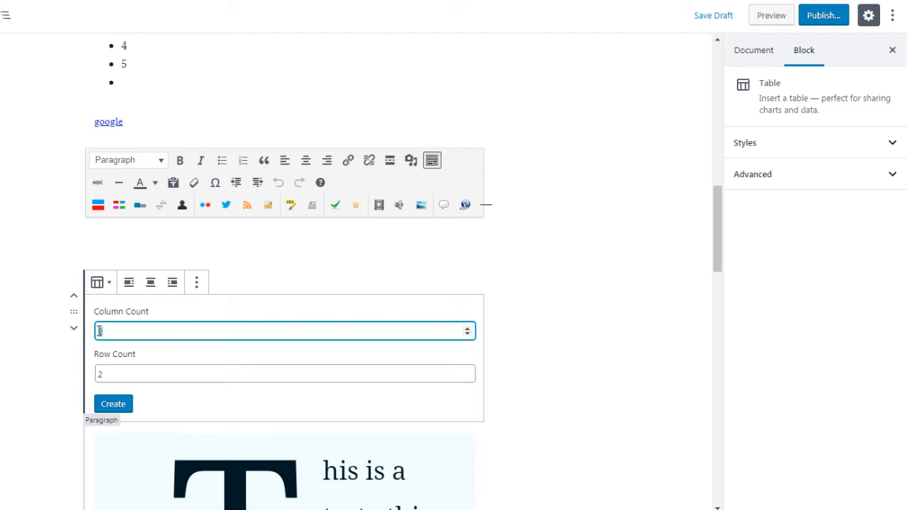
pyautogui.write('3')
pyautogui.doubleClick(98, 374)
pyautogui.write('25')
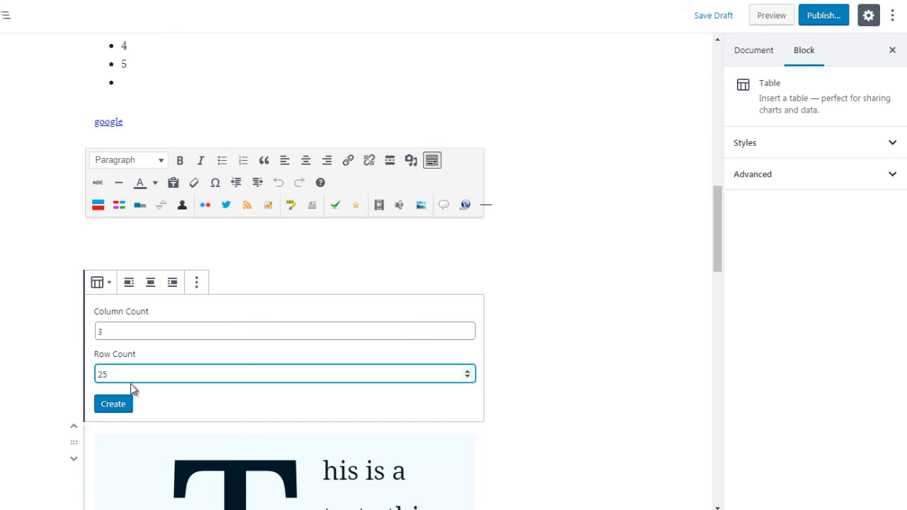
pyautogui.press('BackSpace')
pyautogui.write('5')
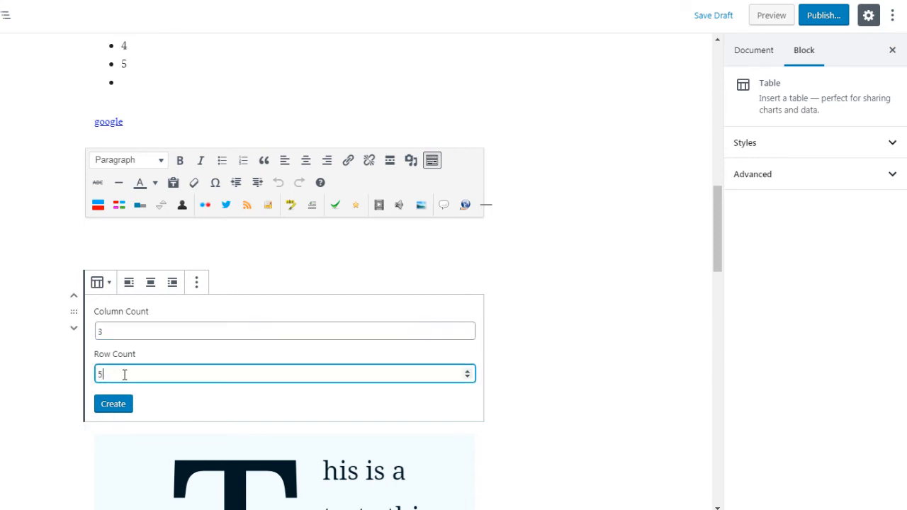
pyautogui.click(113, 408)
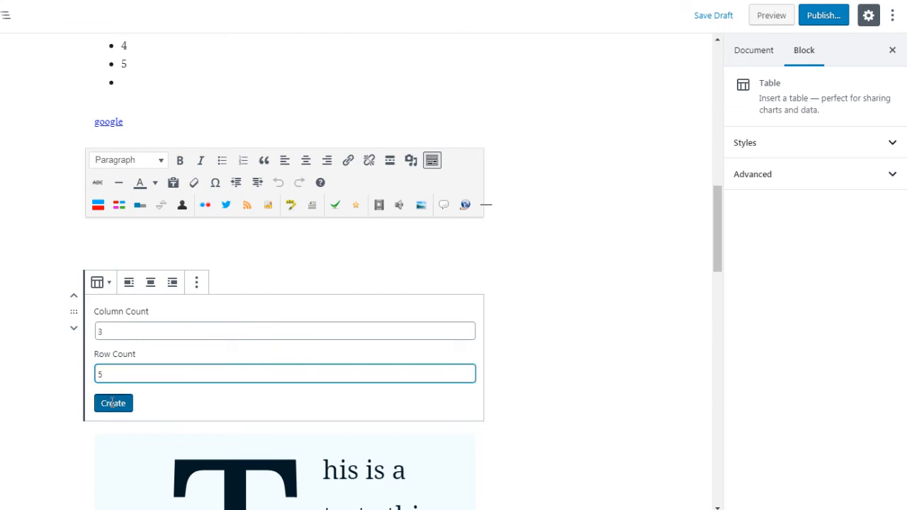
pyautogui.click(212, 323)
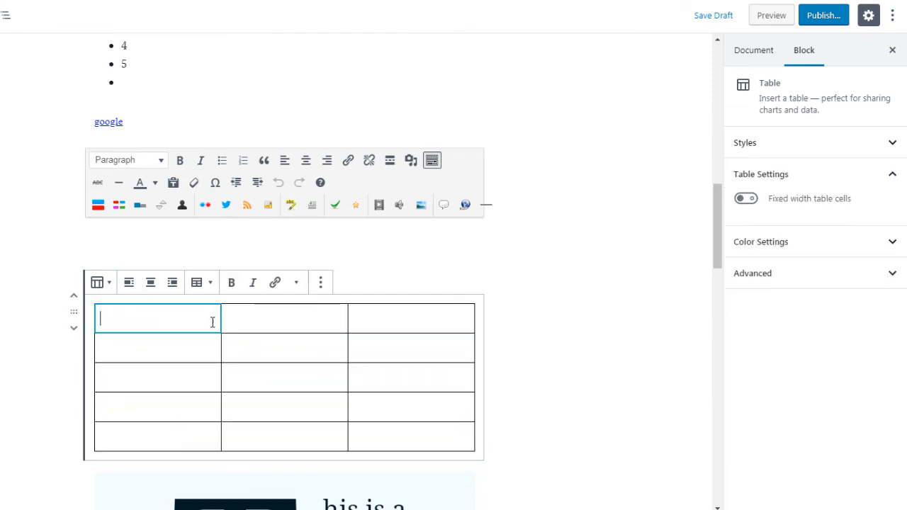
pyautogui.click(248, 321)
pyautogui.click(377, 323)
pyautogui.click(378, 355)
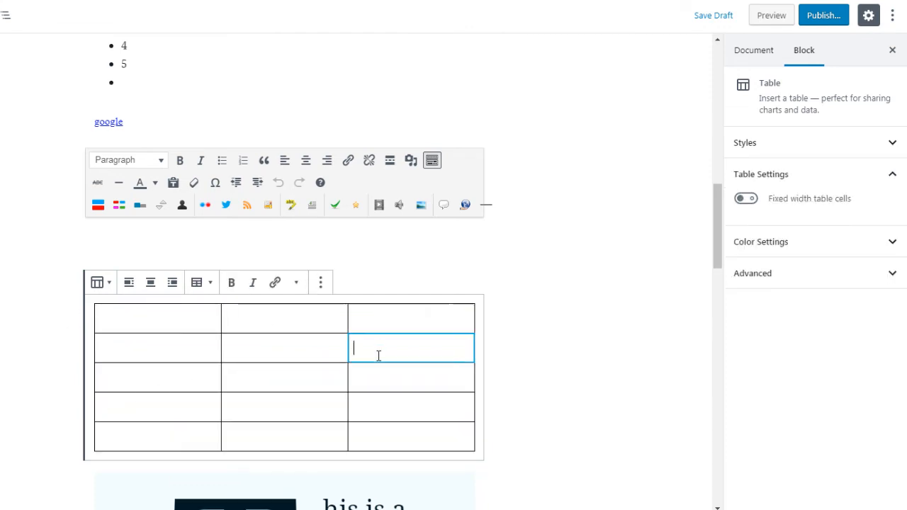
pyautogui.click(278, 347)
pyautogui.click(174, 342)
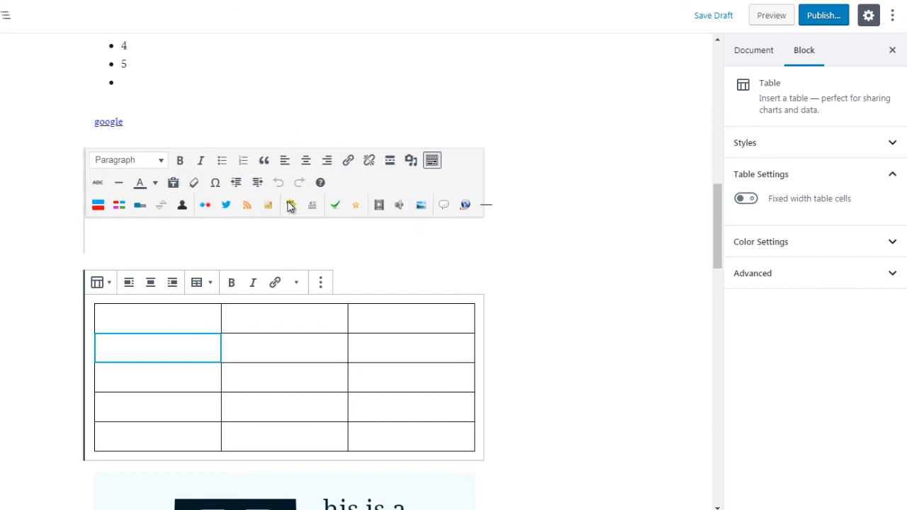
# Step: Insert a Verse block from the Formatting category between the preformatted text and the table, containing the text "test"
pyautogui.click(516, 309)
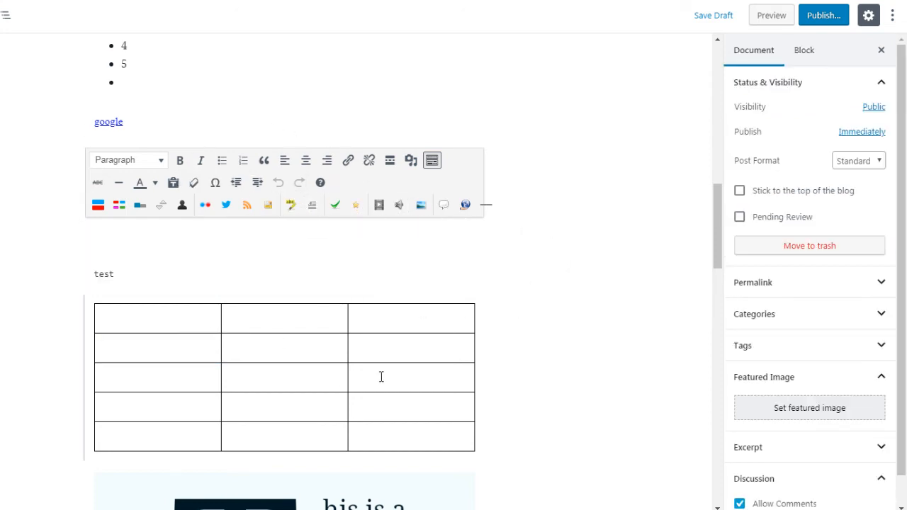
pyautogui.moveTo(284, 292)
pyautogui.click(284, 292)
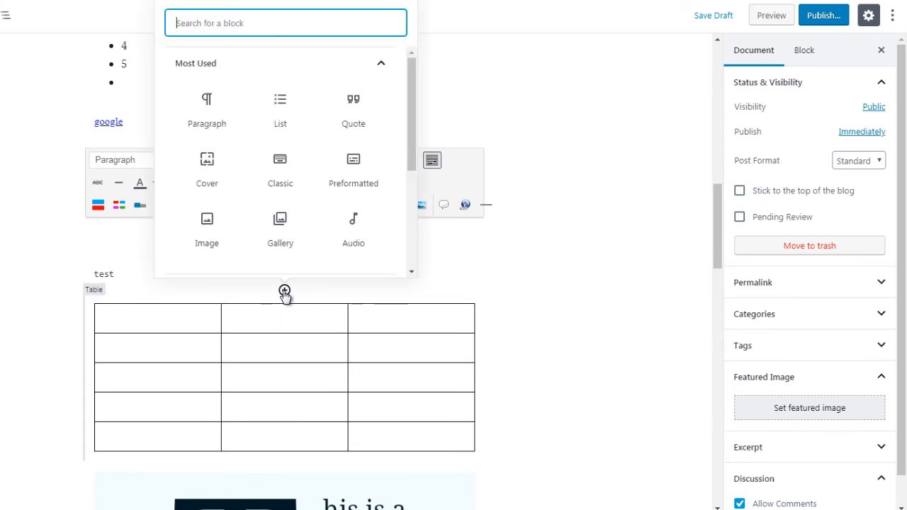
pyautogui.click(308, 71)
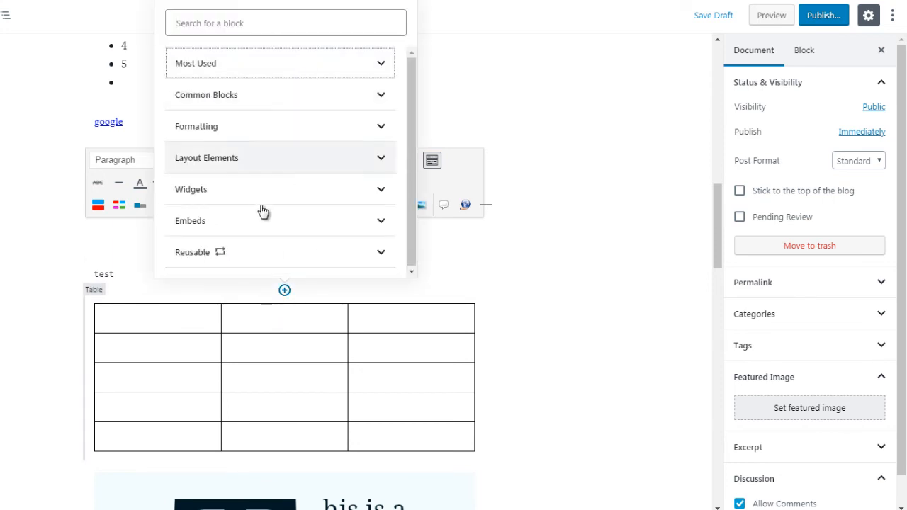
pyautogui.click(260, 131)
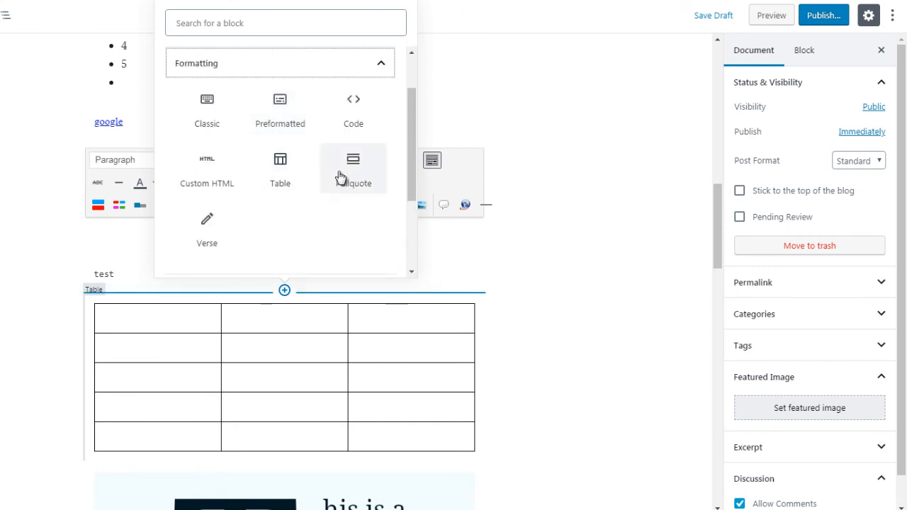
pyautogui.click(206, 236)
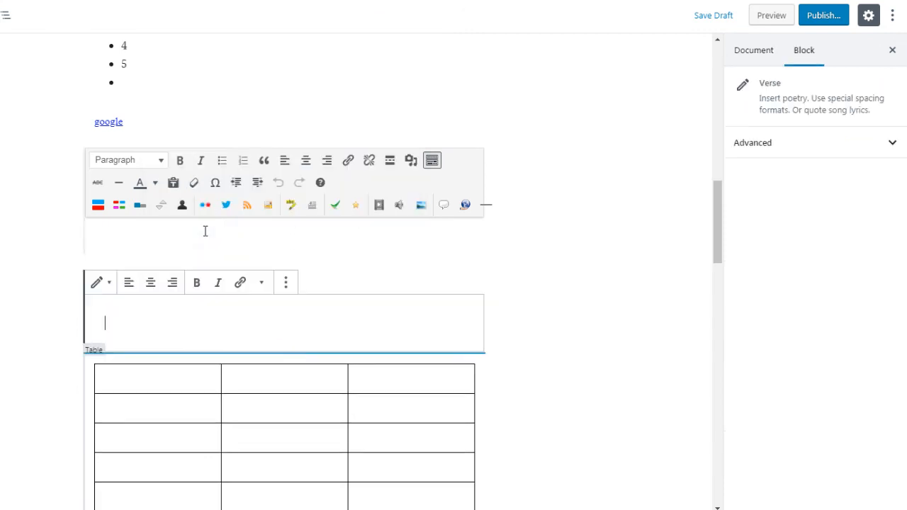
pyautogui.write('test')
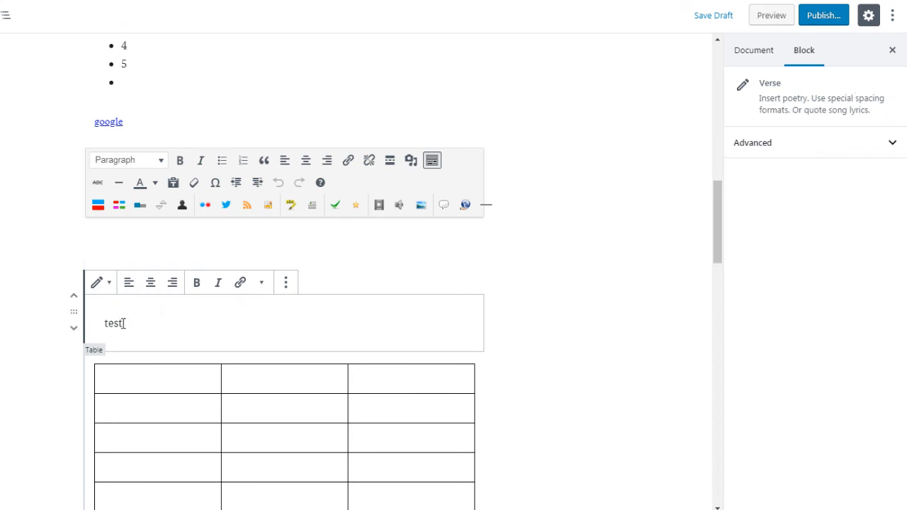
pyautogui.moveTo(123, 323); pyautogui.dragTo(104, 326)
pyautogui.click(498, 306)
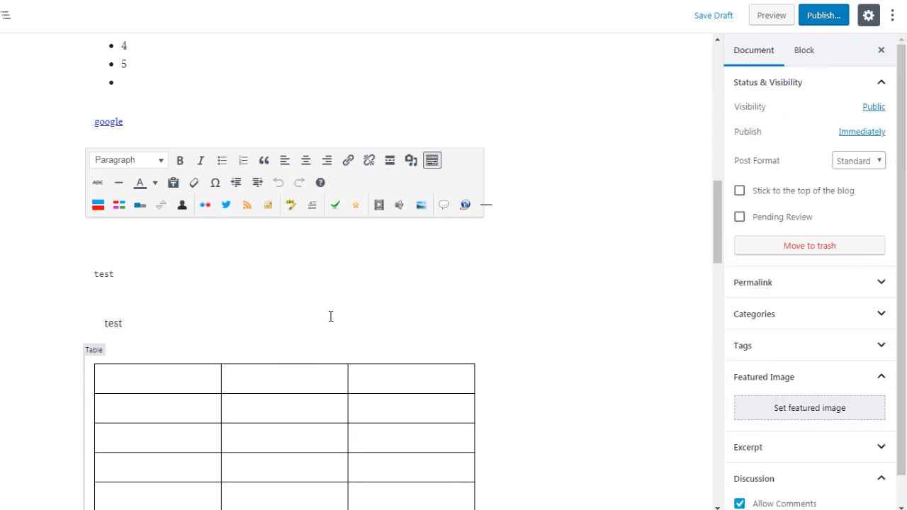
# Step: Insert a Pullquote block from the Formatting category between the verse and the table, with the quote text "this is a quote"
pyautogui.click(284, 350)
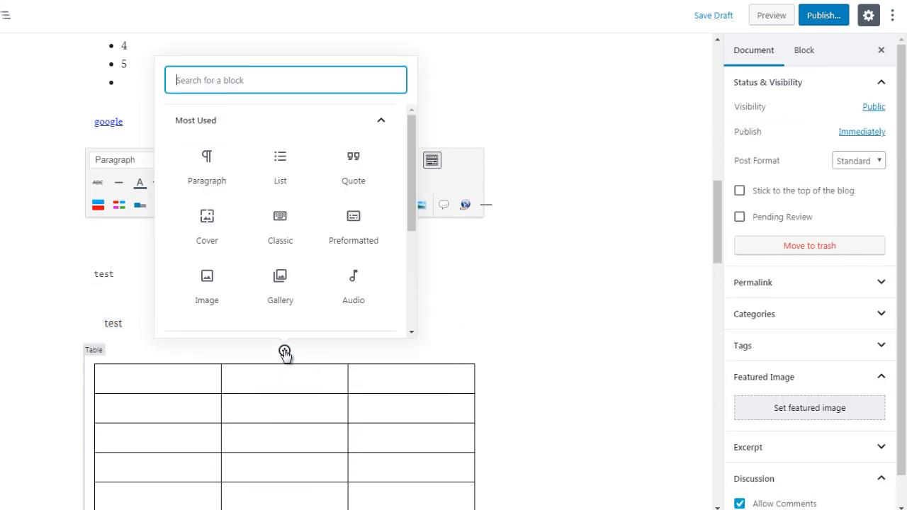
pyautogui.click(340, 128)
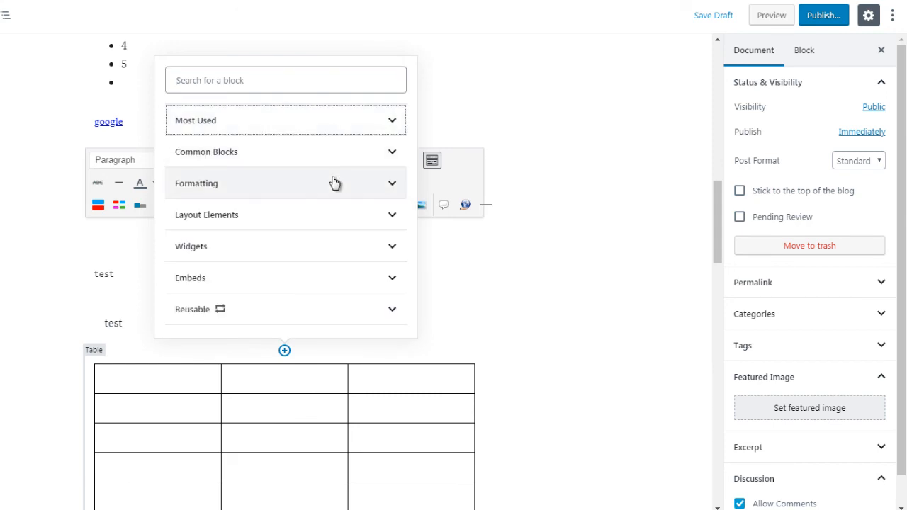
pyautogui.click(334, 182)
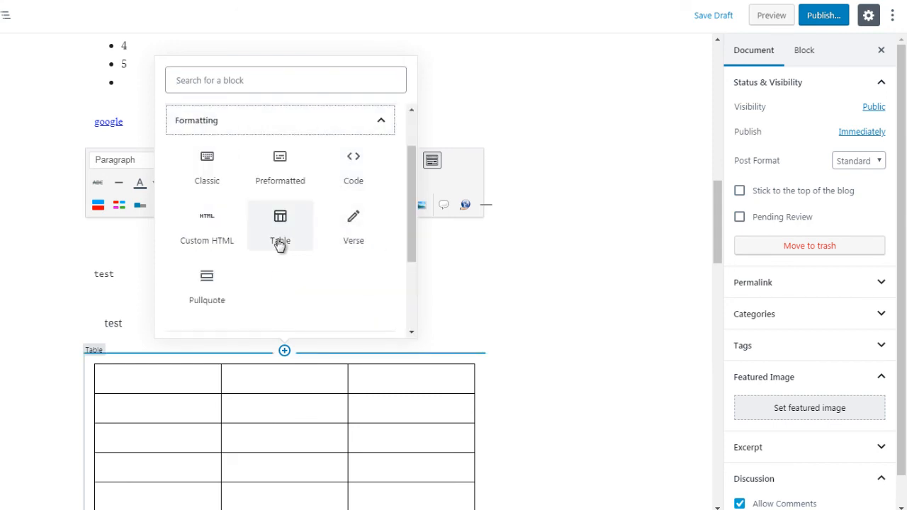
pyautogui.click(208, 298)
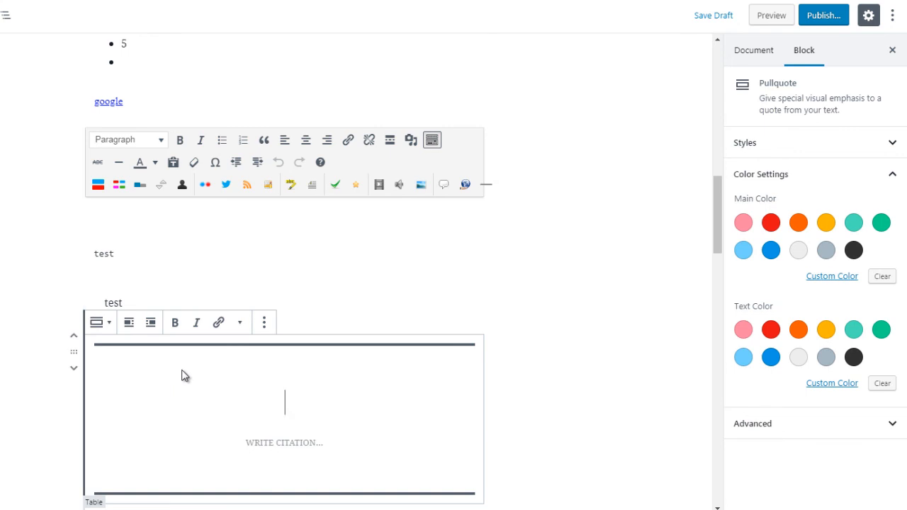
pyautogui.write('this is a quote')
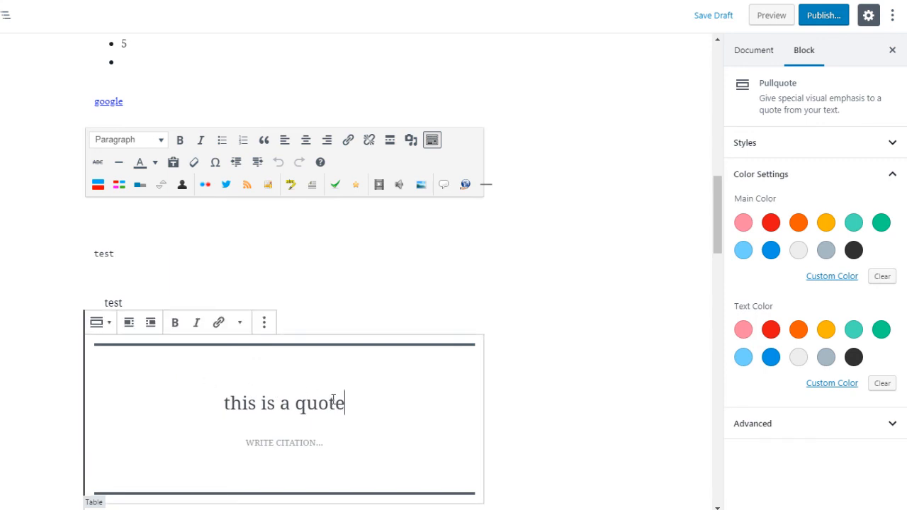
# Step: Try red, blue and dark gray as the pullquote's main color, ending on red
pyautogui.click(772, 224)
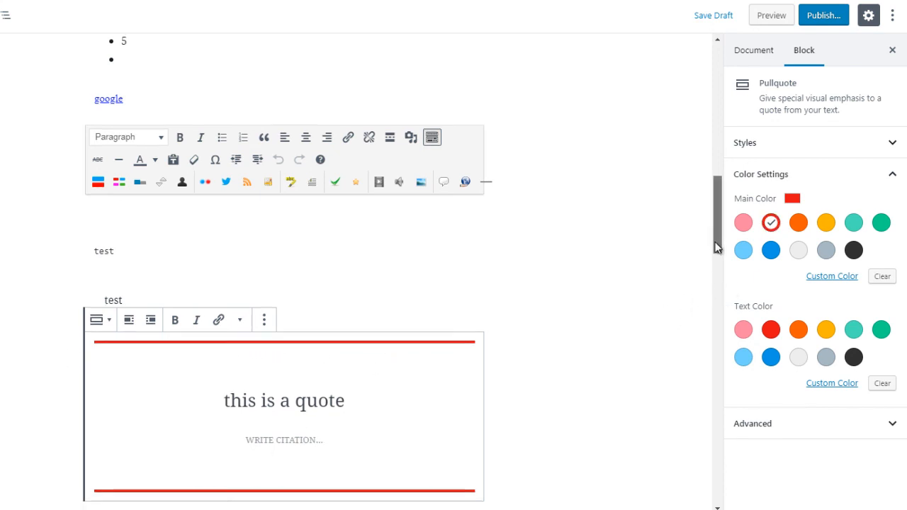
pyautogui.moveTo(715, 228); pyautogui.dragTo(716, 247)
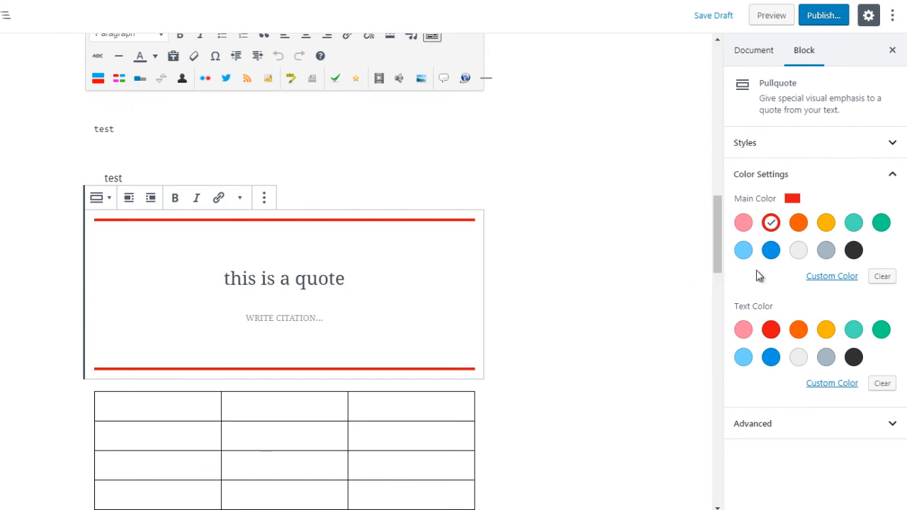
pyautogui.click(771, 250)
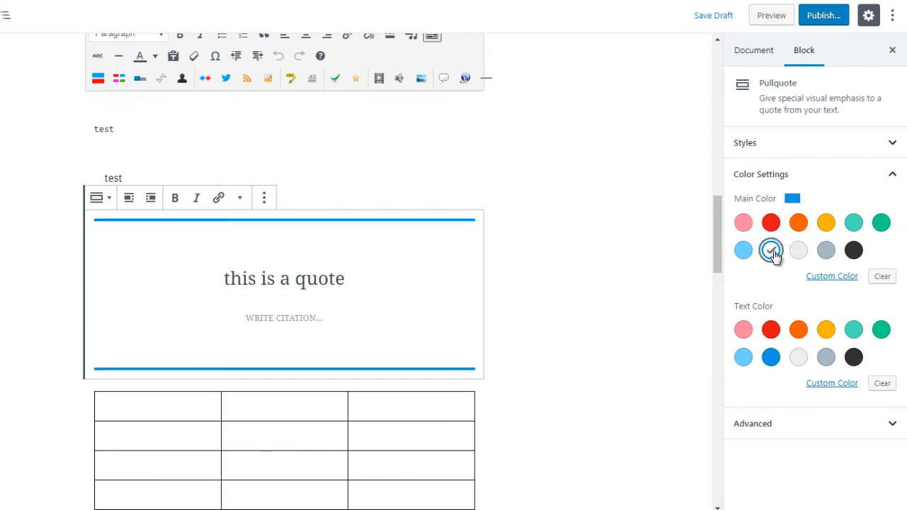
pyautogui.click(854, 252)
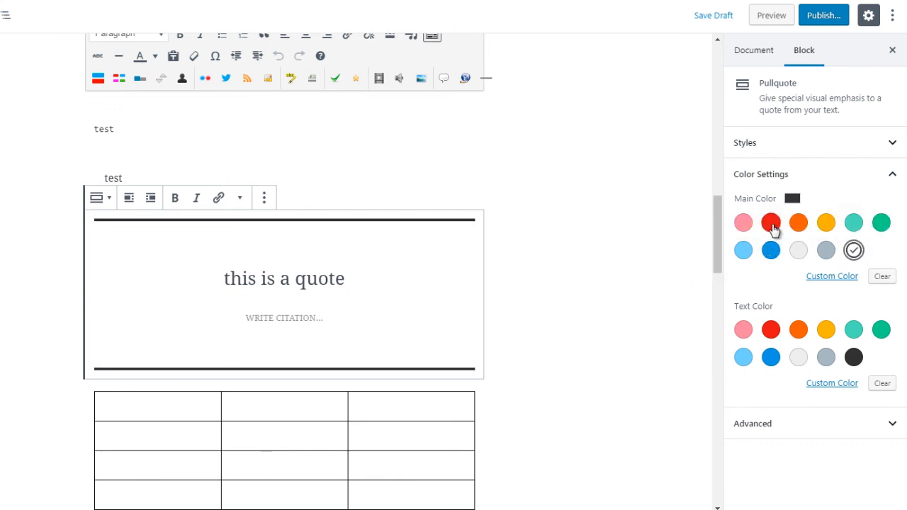
pyautogui.click(772, 223)
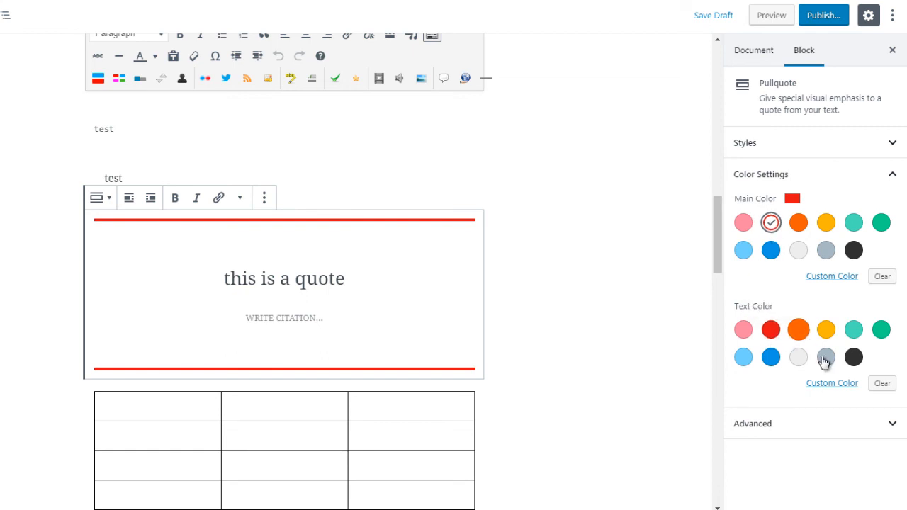
# Step: Try dark gray, bluish gray, orange and green as the pullquote's text color
pyautogui.click(854, 357)
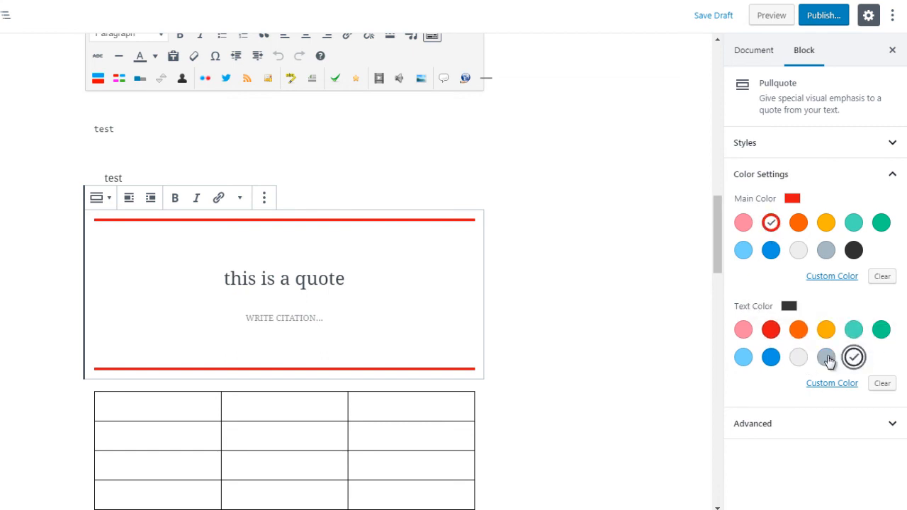
pyautogui.click(827, 360)
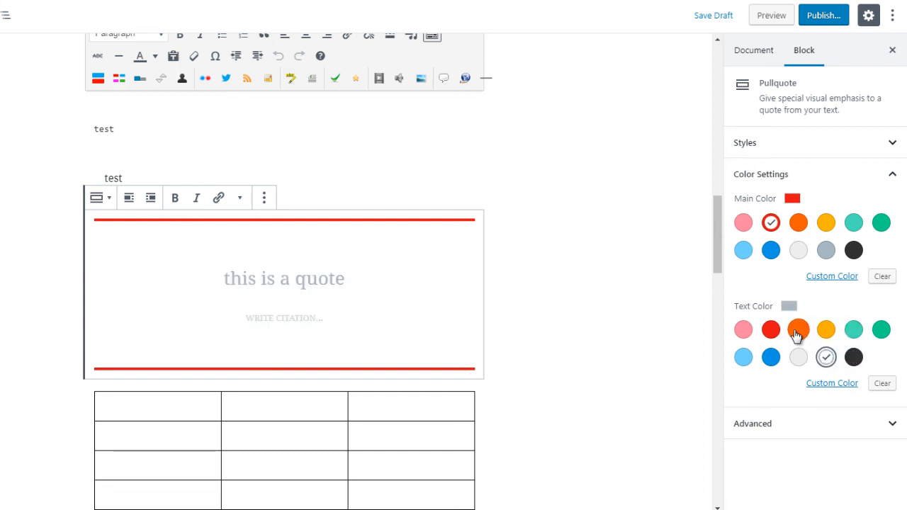
pyautogui.click(797, 336)
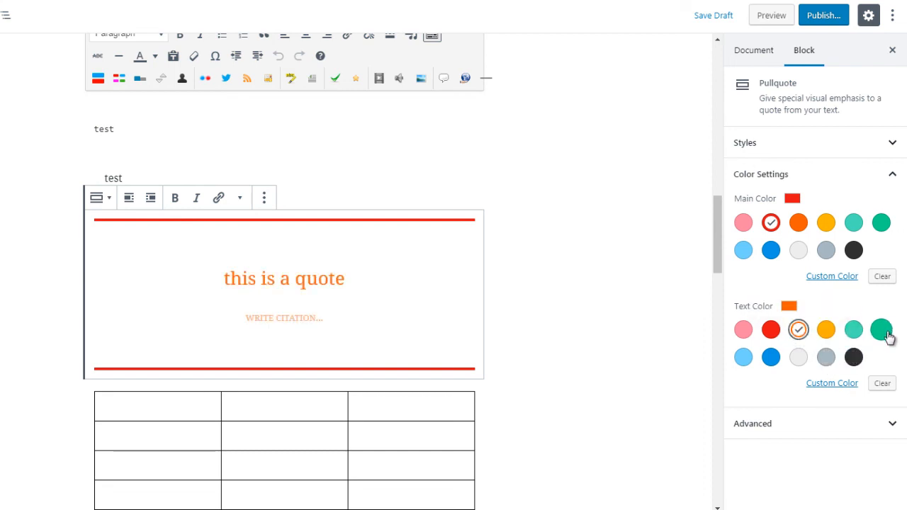
pyautogui.click(886, 335)
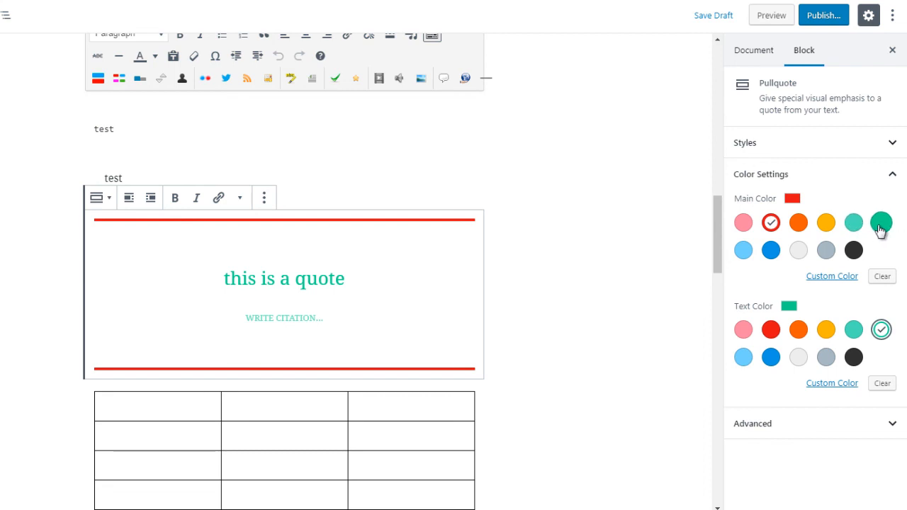
# Step: Set the pullquote's main color to green and, after trying red, its text color to blue
pyautogui.click(881, 226)
pyautogui.click(772, 333)
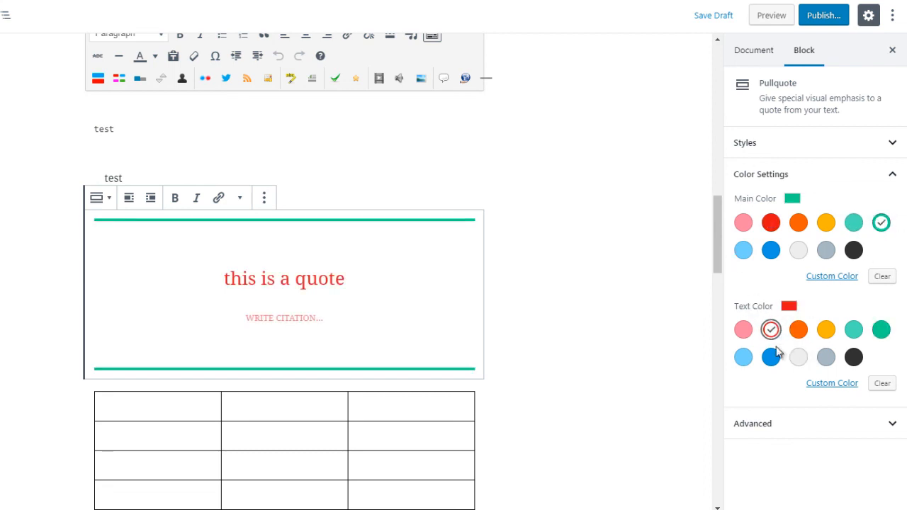
pyautogui.click(771, 357)
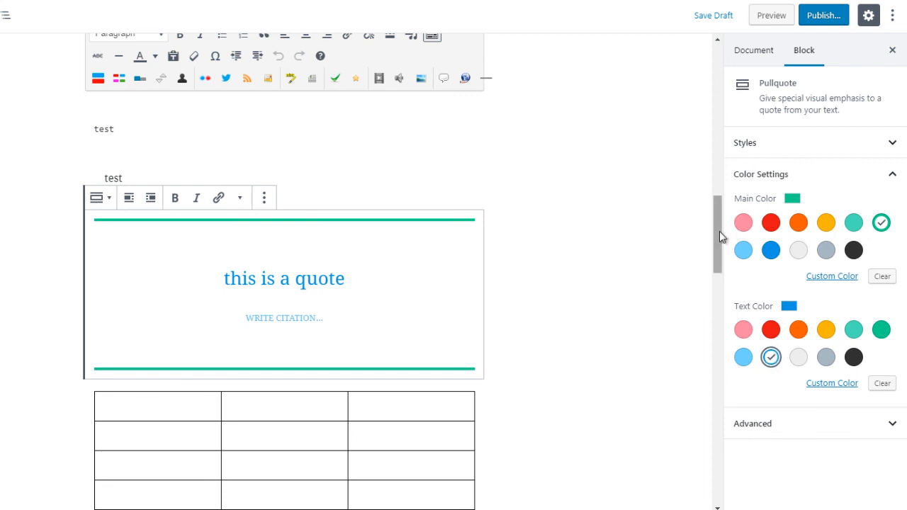
pyautogui.scroll(-1, 720, 232)
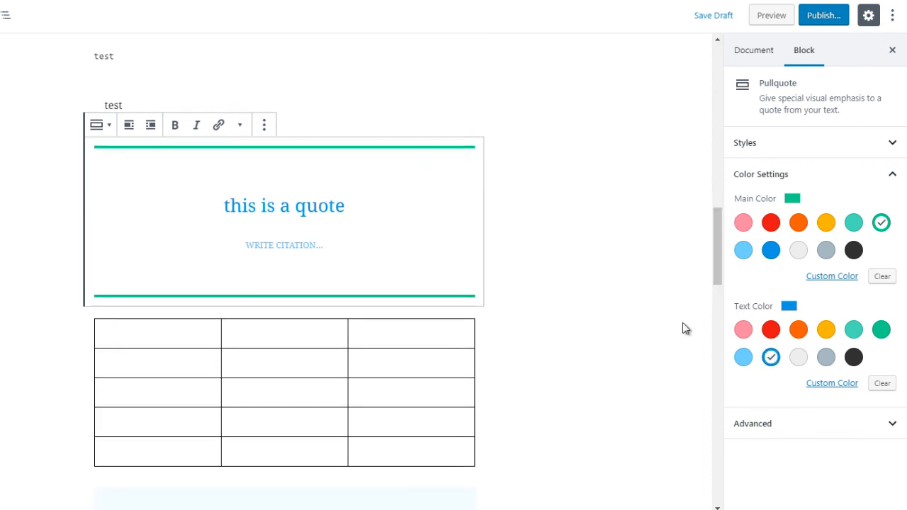